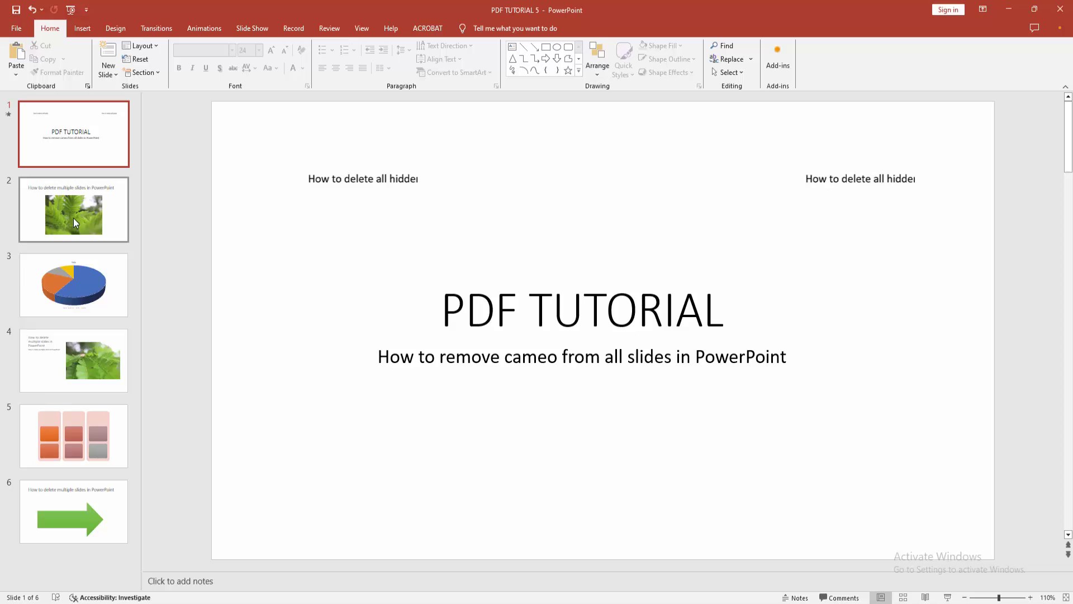
Step: On slide 1, select the left and right cameo videos and delete them, undoing an accidental move
left_click(76, 293)
left_click(75, 361)
left_click(80, 134)
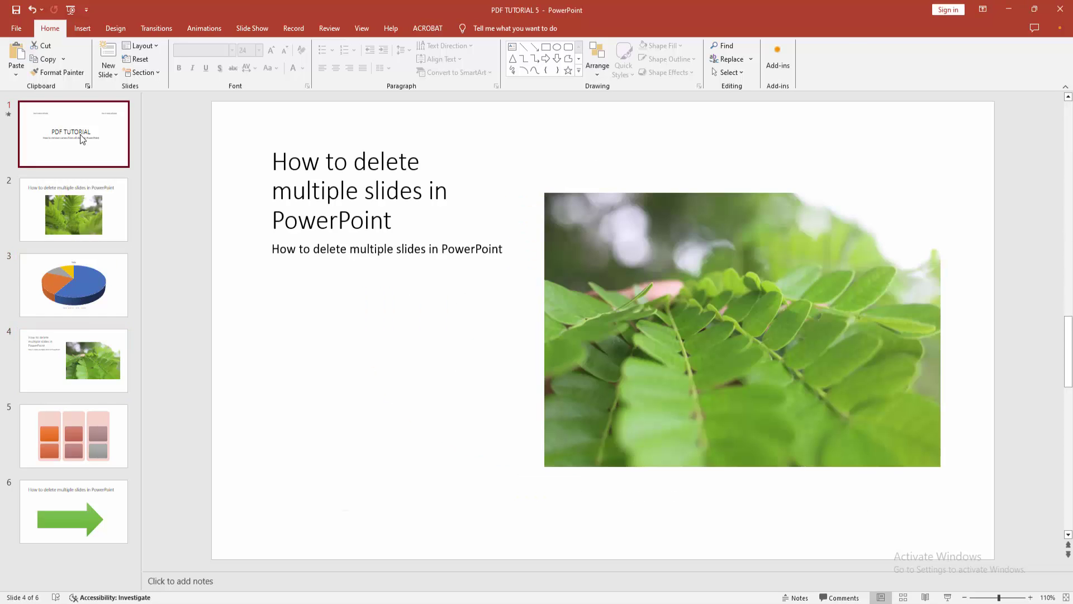
left_click_drag(308, 194, 902, 198)
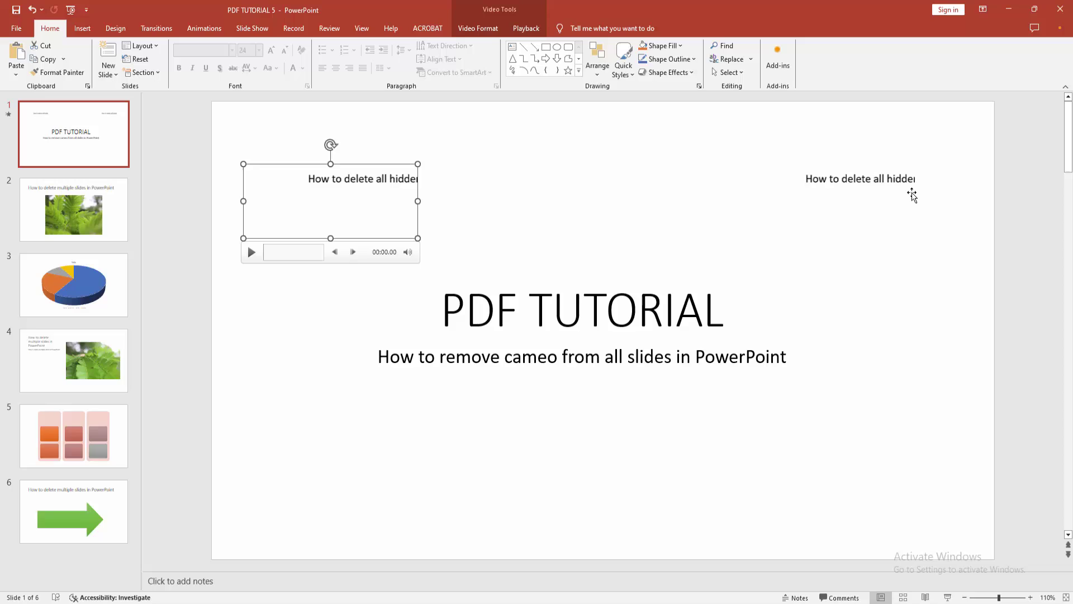
key("ctrl+z")
left_click(878, 183, "shift")
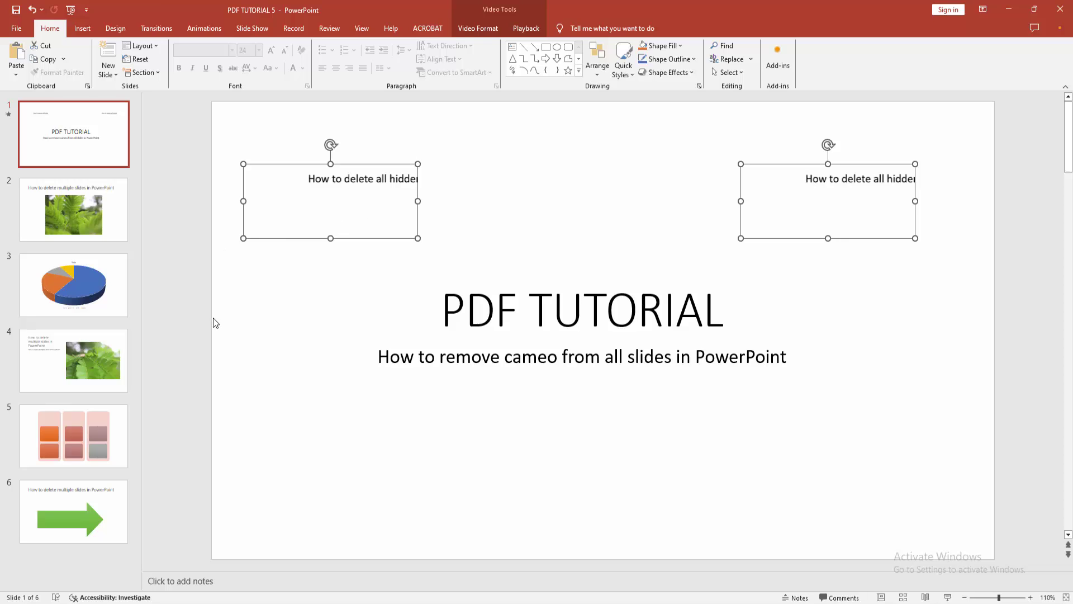
key("Delete")
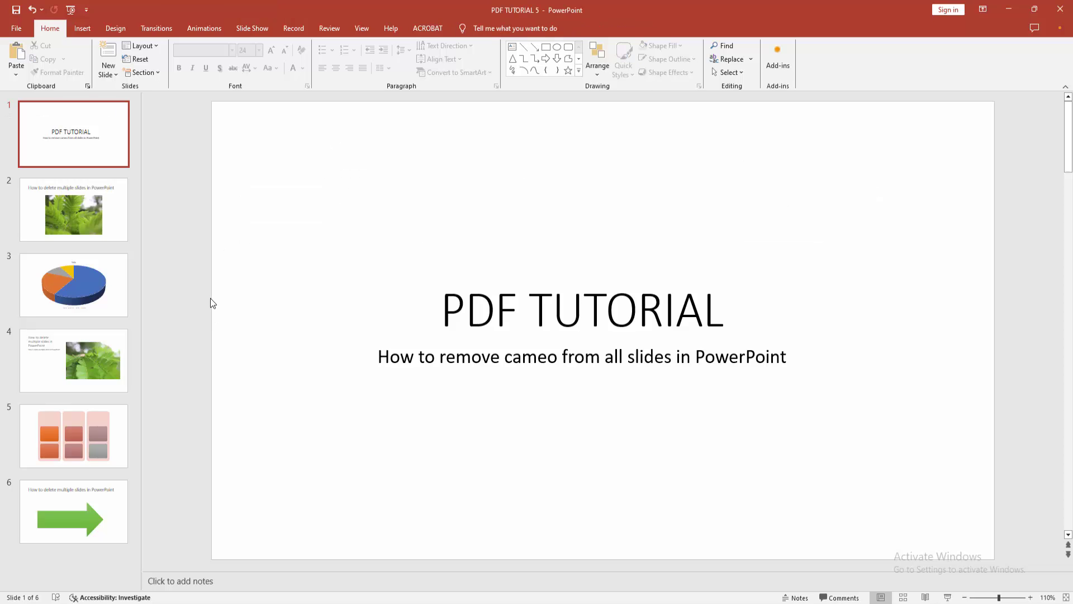
Step: Check the Insert tab's Media group, then go to the File backstage view
left_click(82, 28)
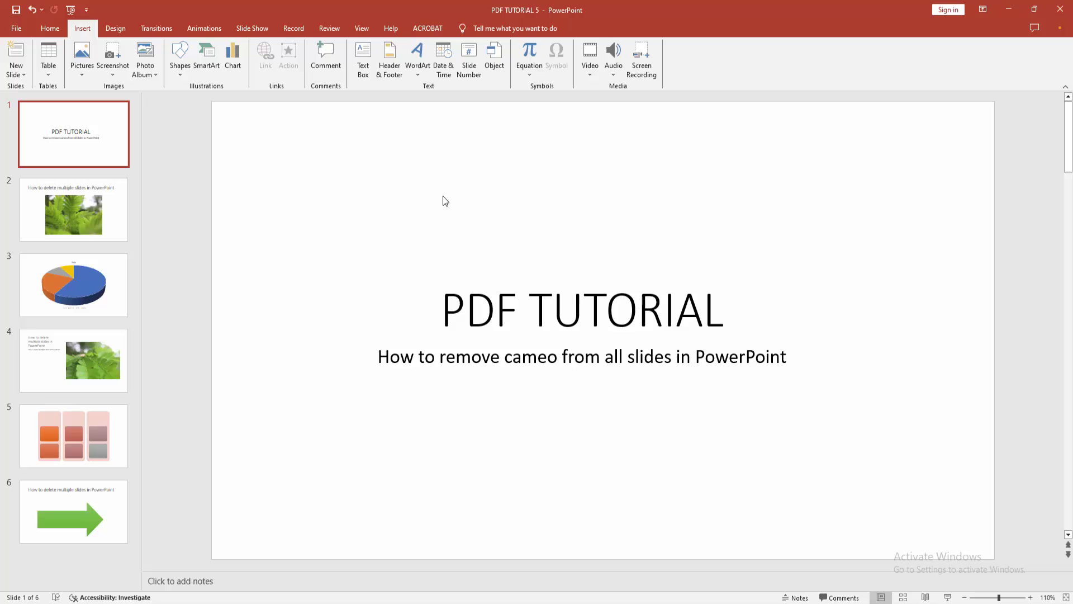
left_click(18, 27)
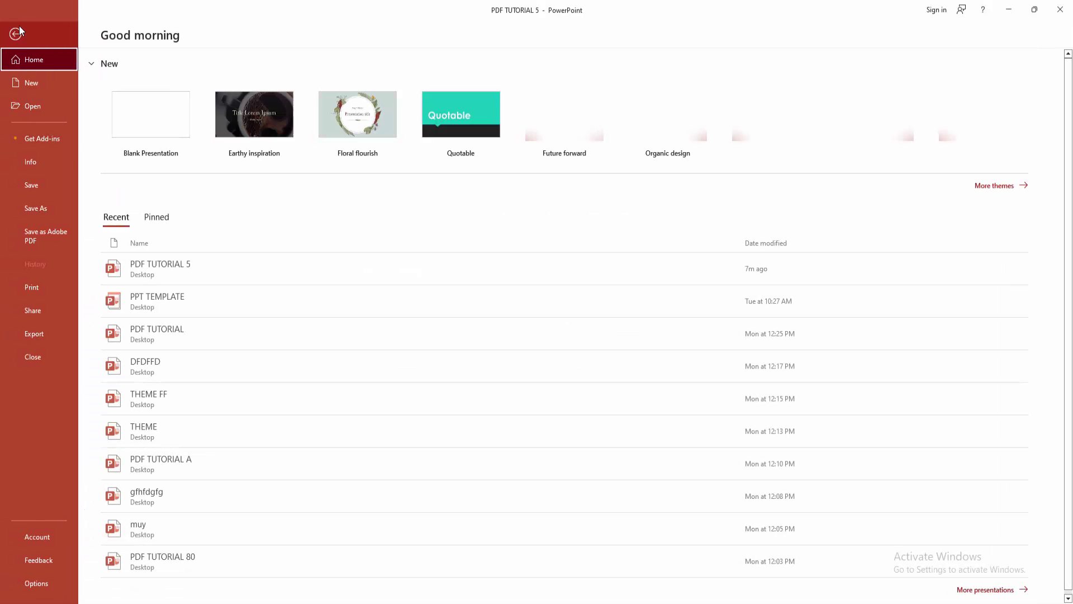
Step: In Options > Customize Ribbon, remove the Media group from the Insert tab
left_click(45, 585)
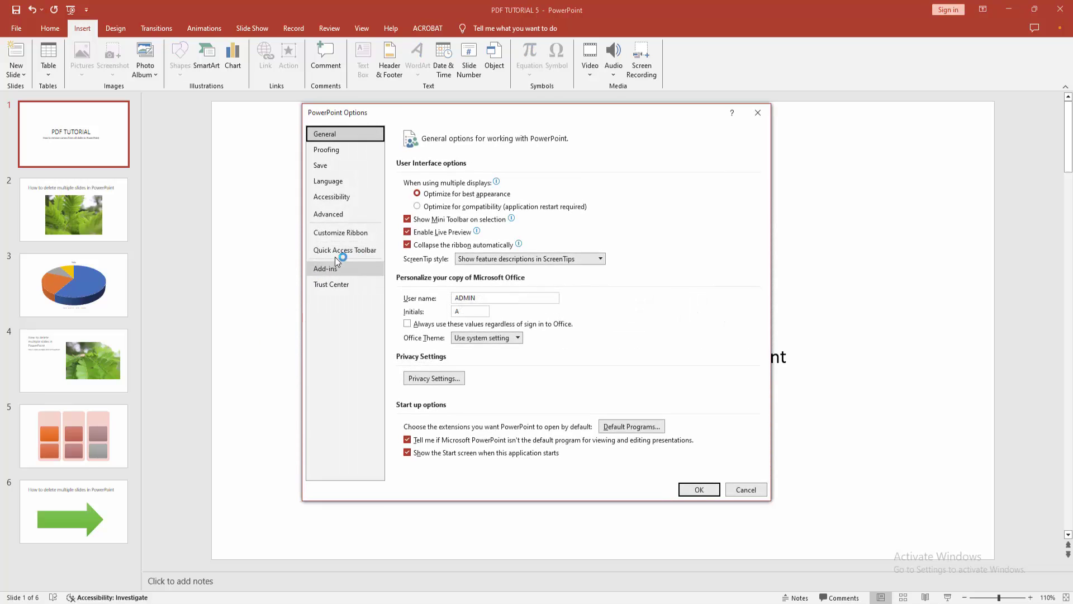
left_click(336, 231)
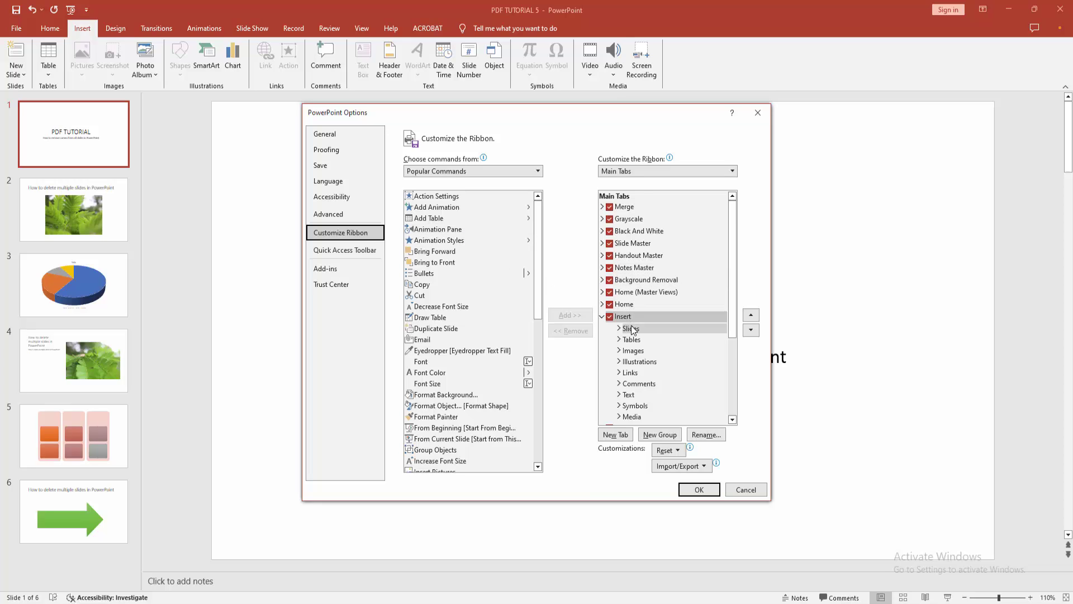
scroll(638, 372, "down", 1)
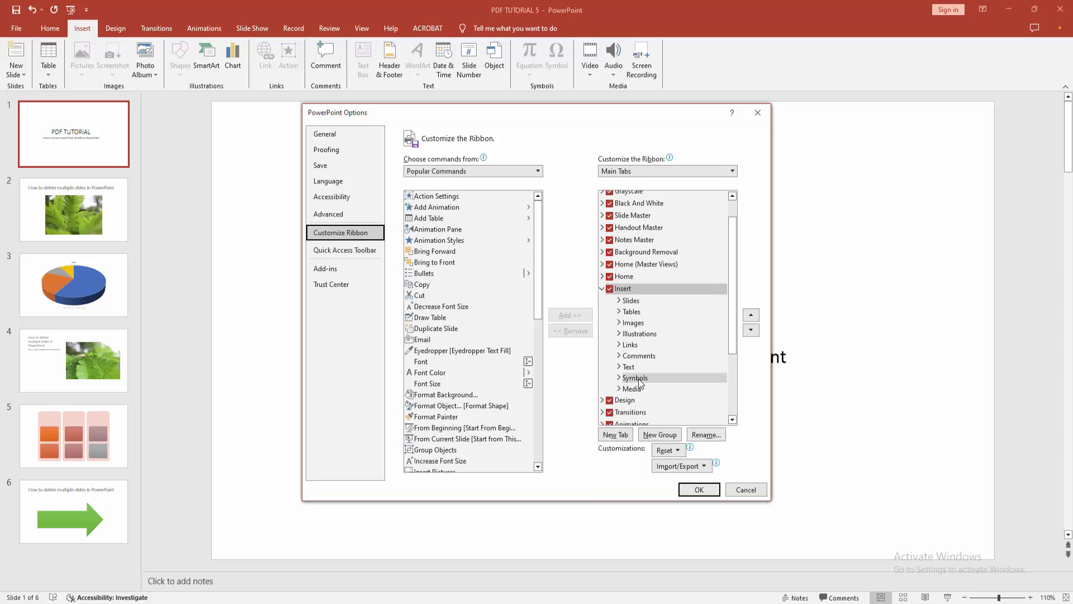
left_click(625, 288)
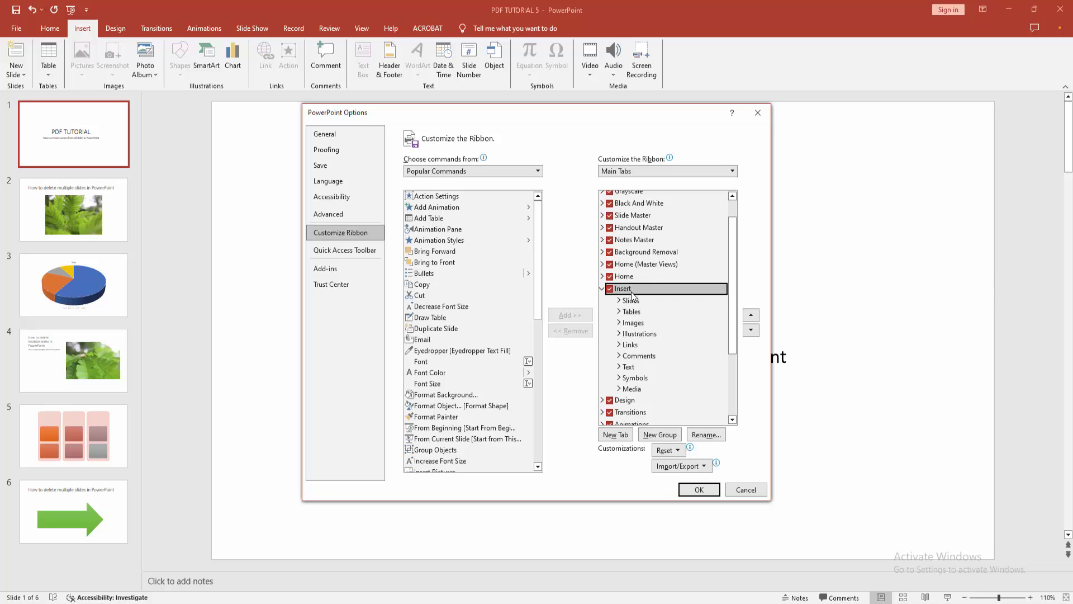
left_click(638, 389)
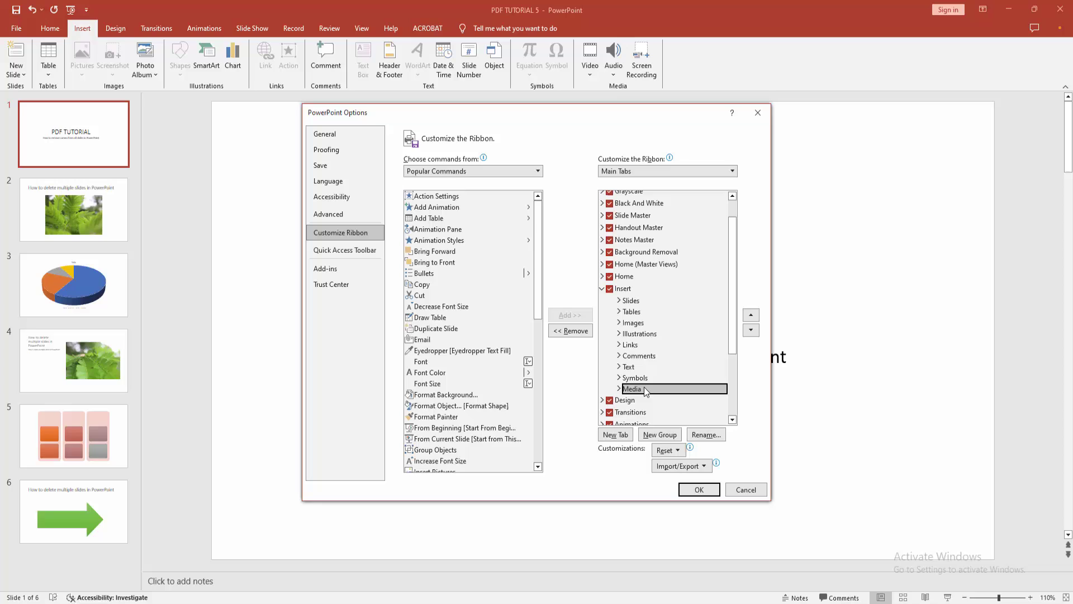
scroll(639, 386, "down", 1)
scroll(639, 386, "down", 2)
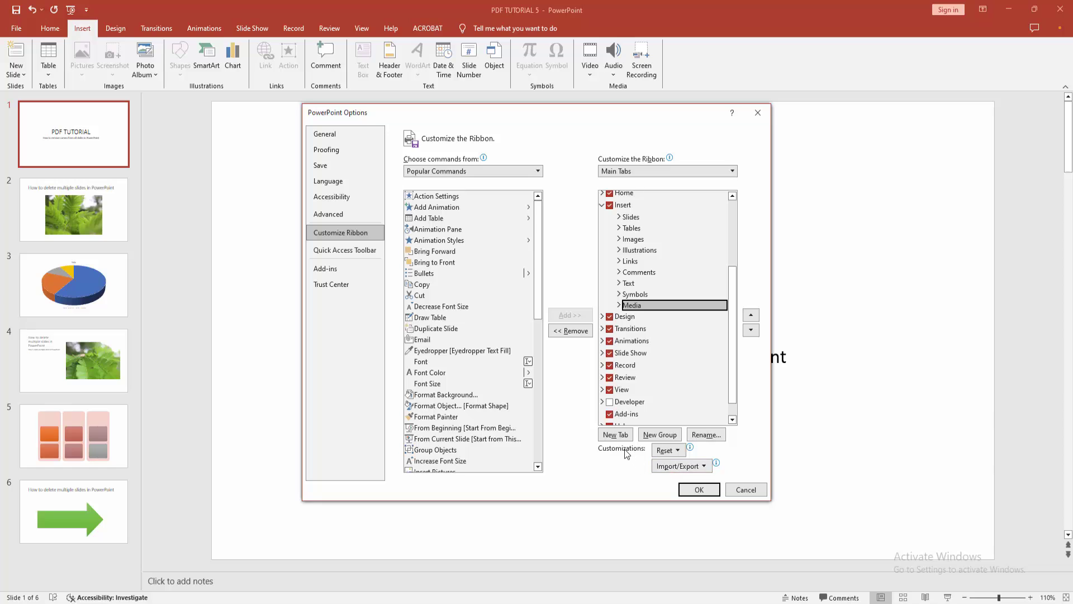
left_click(580, 331)
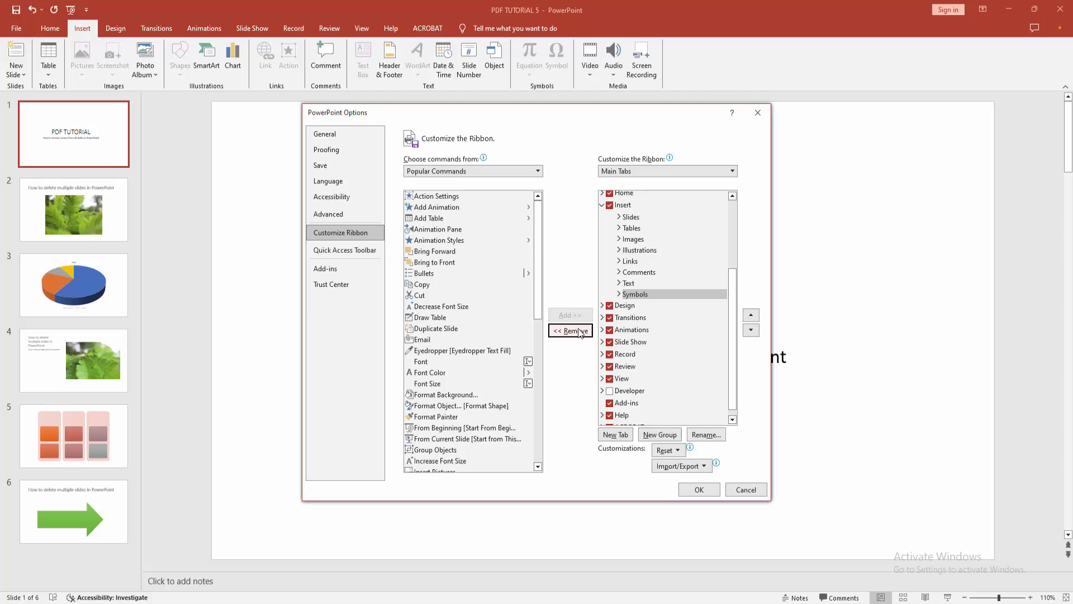
Step: Confirm the PowerPoint Options dialog with OK so the ribbon loses the Media group
left_click(699, 490)
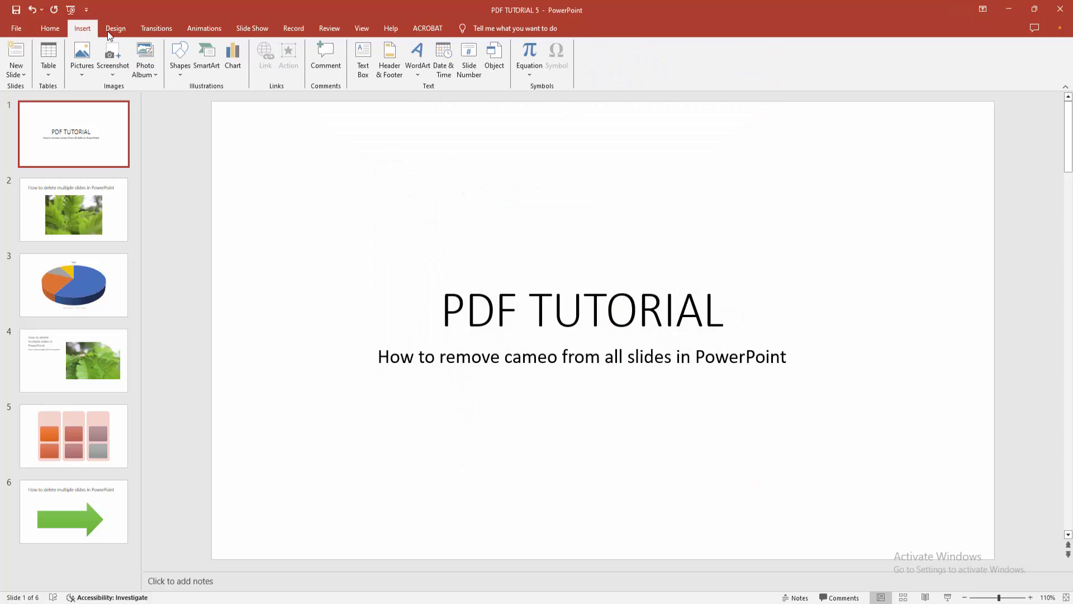